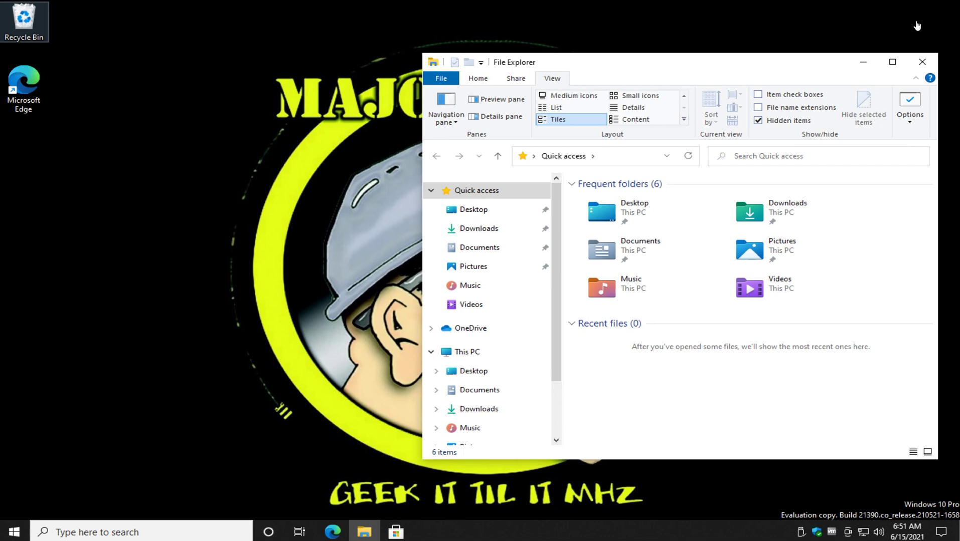
# Step: Close the File Explorer window showing Quick access, leaving the empty desktop
pyautogui.click(921, 63)
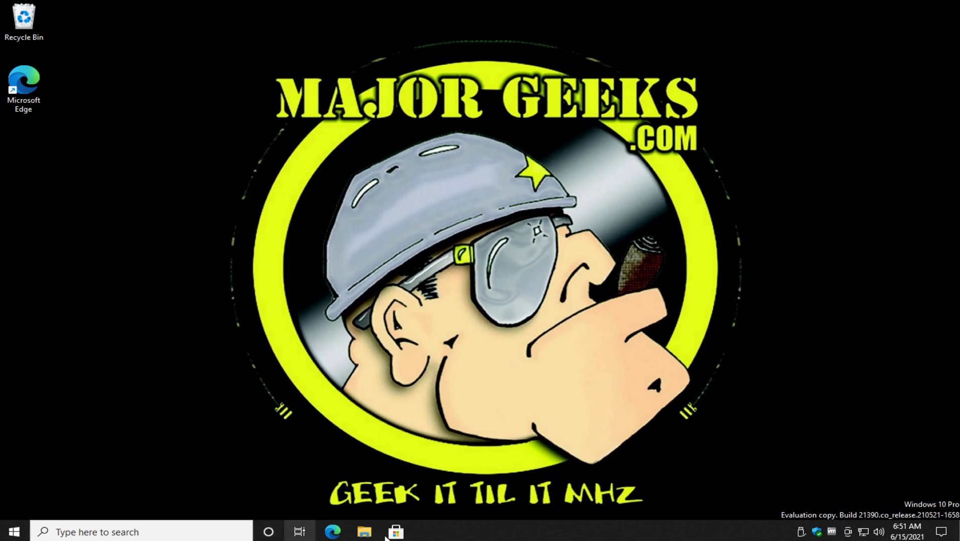
# Step: Reopen File Explorer from the taskbar and drag its window toward the right of the desktop
pyautogui.click(365, 533)
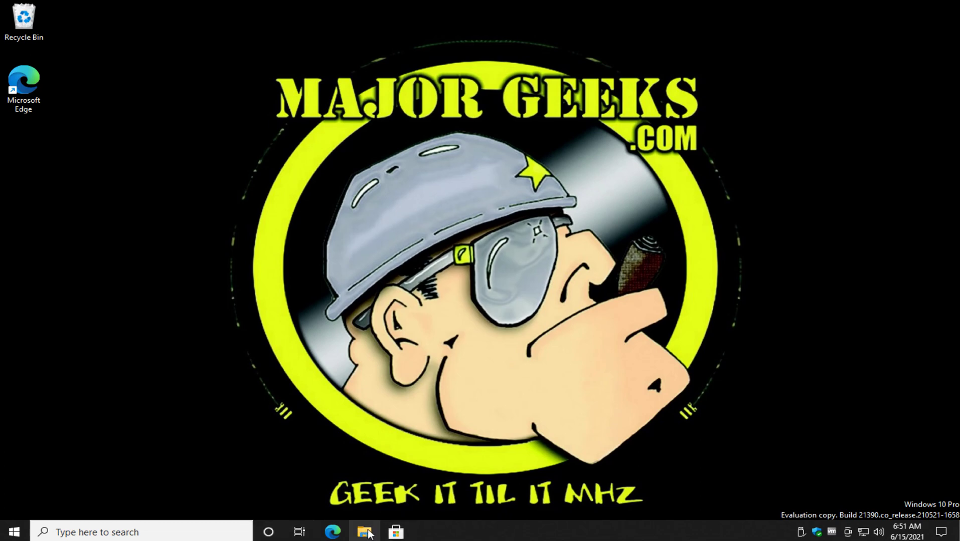
pyautogui.moveTo(652, 75); pyautogui.dragTo(381, 53)
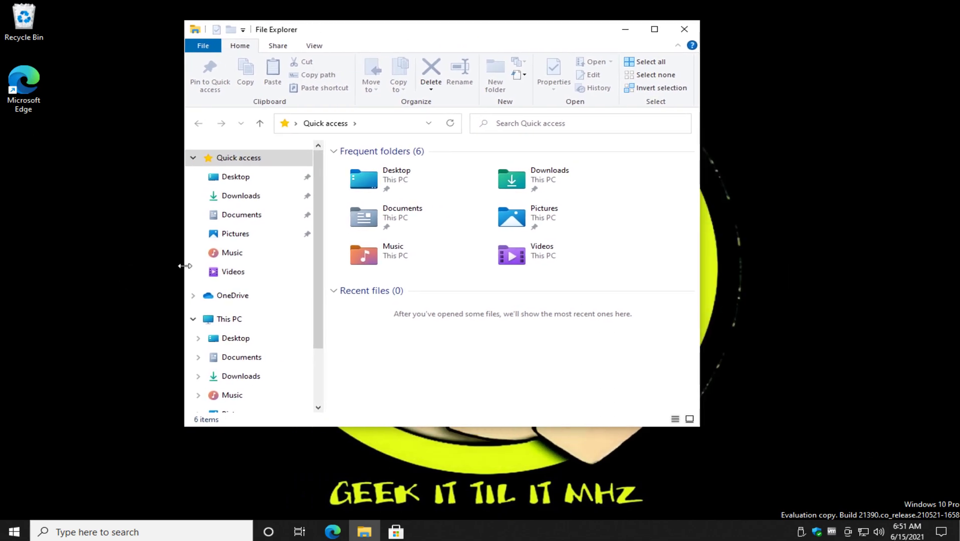
pyautogui.moveTo(522, 31); pyautogui.dragTo(745, 49)
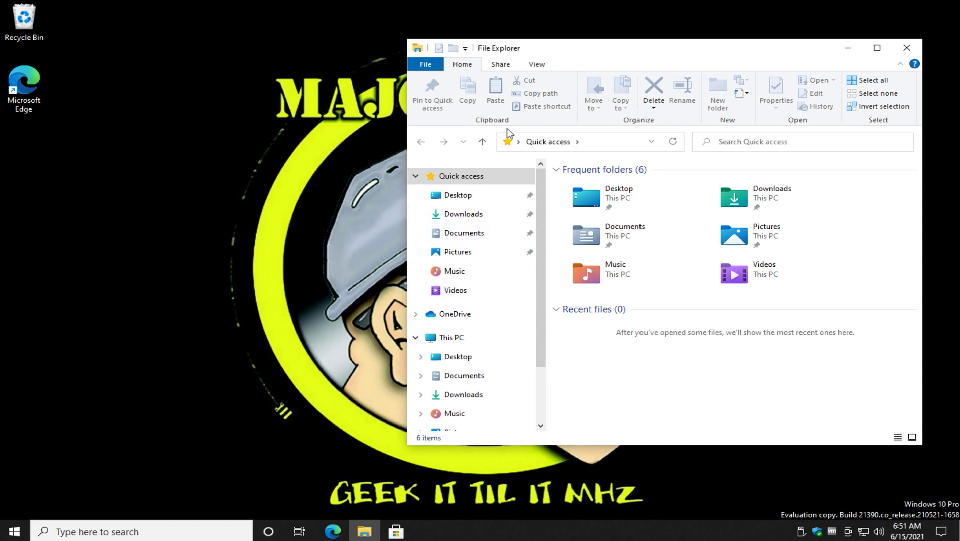
# Step: Open Folder Options from the View ribbon and move the dialog to the left of the explorer
pyautogui.click(536, 66)
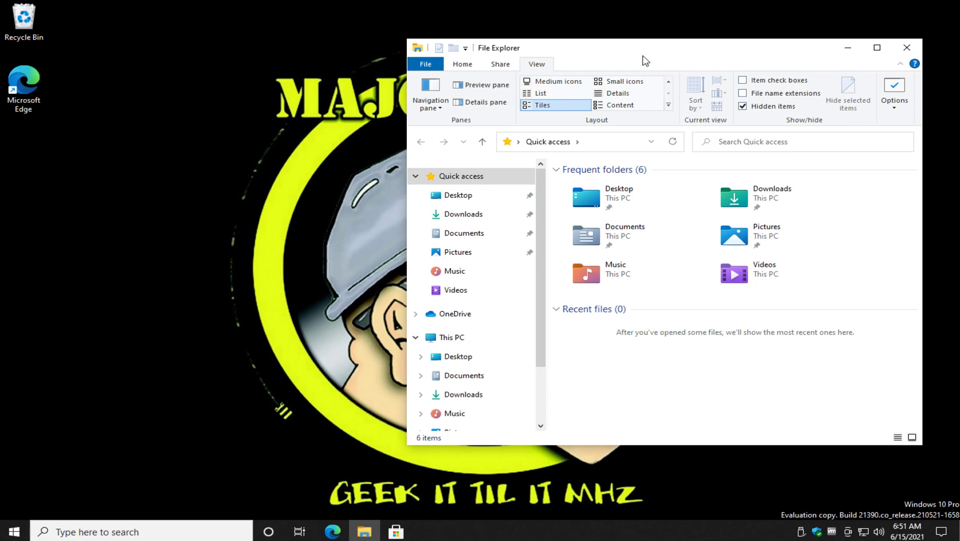
pyautogui.click(883, 90)
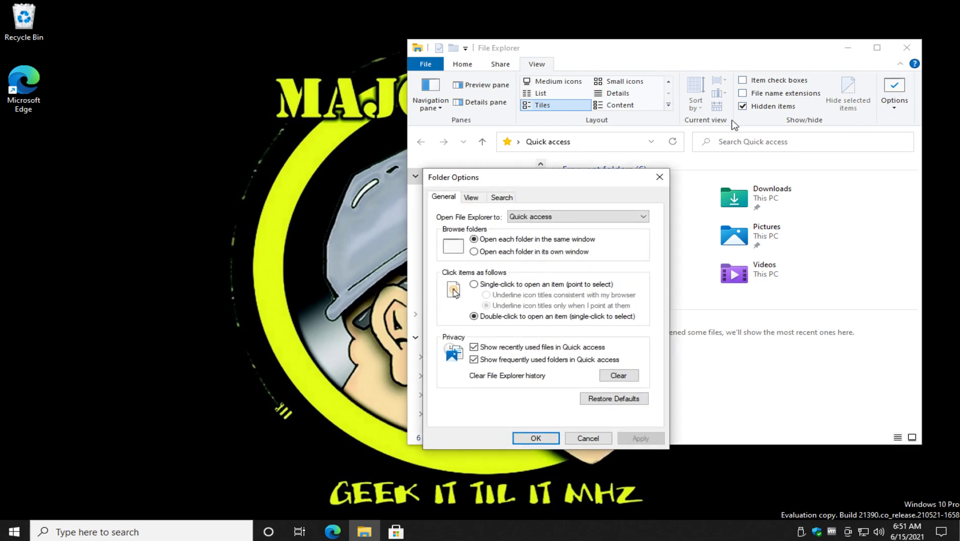
pyautogui.moveTo(563, 180)
pyautogui.mouseDown()
pyautogui.moveTo(341, 147)
pyautogui.moveTo(233, 104)
pyautogui.mouseUp()
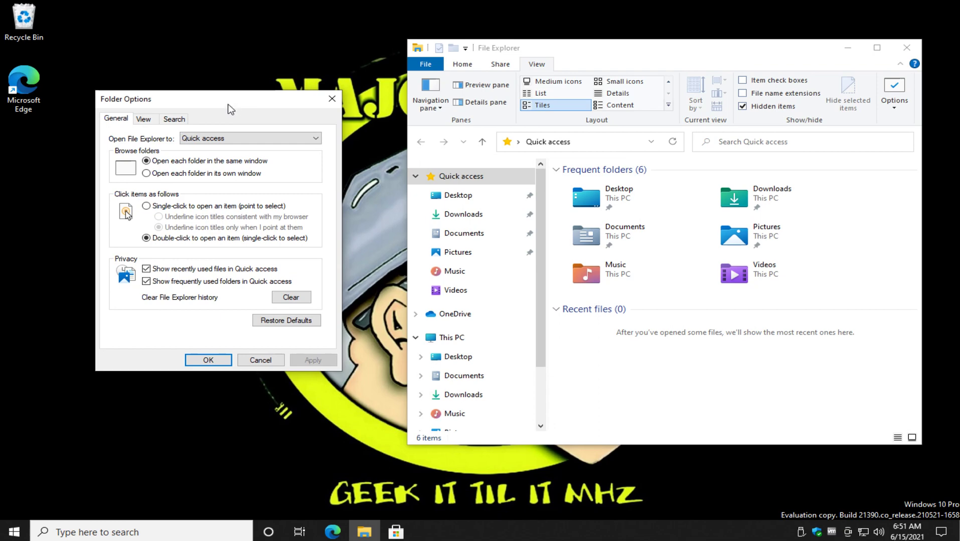
# Step: Enable 'Decrease space between items (compact view)' on the Folder Options View tab and apply it
pyautogui.click(144, 121)
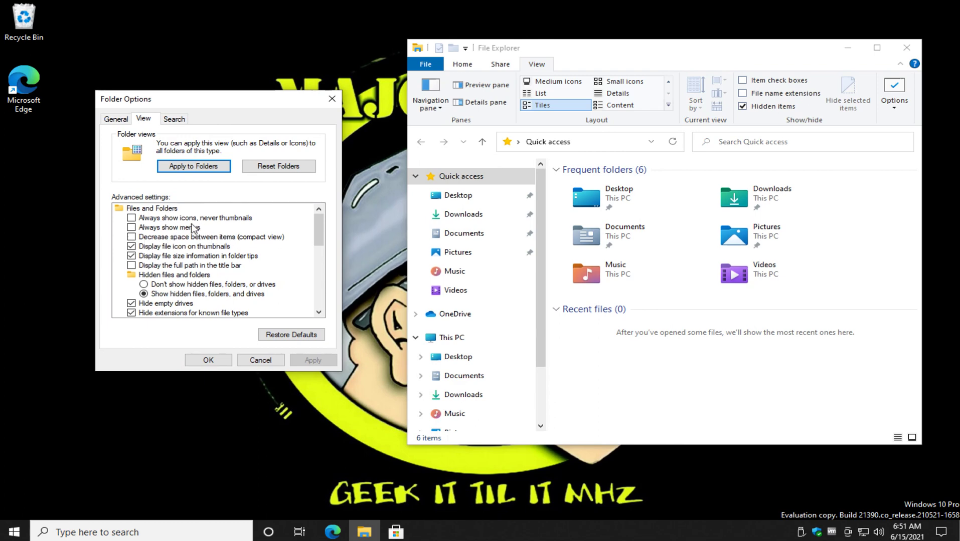
pyautogui.click(132, 237)
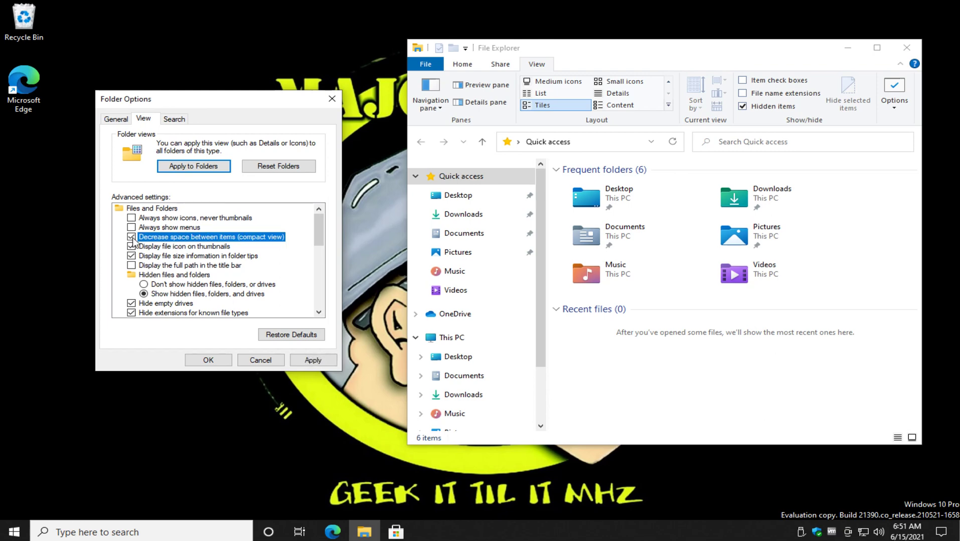
pyautogui.click(311, 360)
pyautogui.click(306, 362)
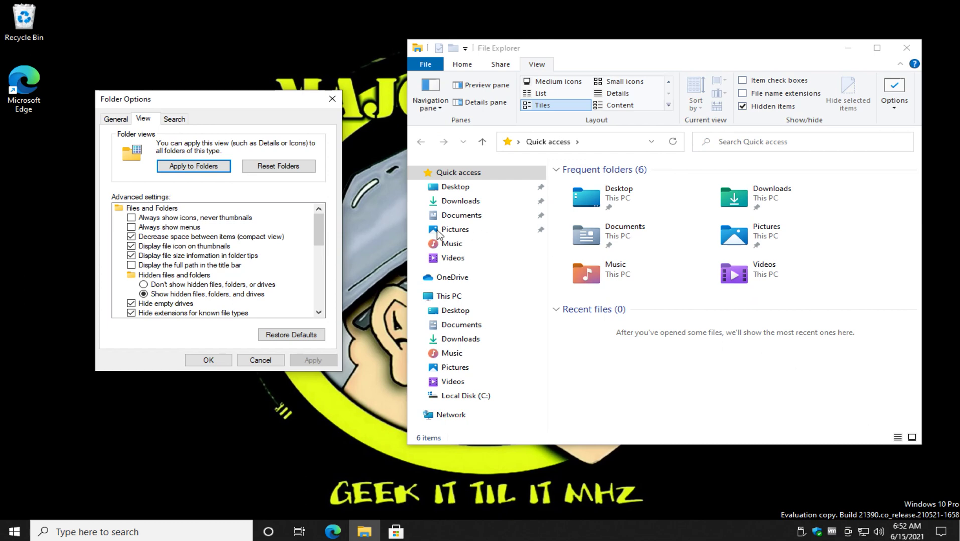
pyautogui.click(132, 238)
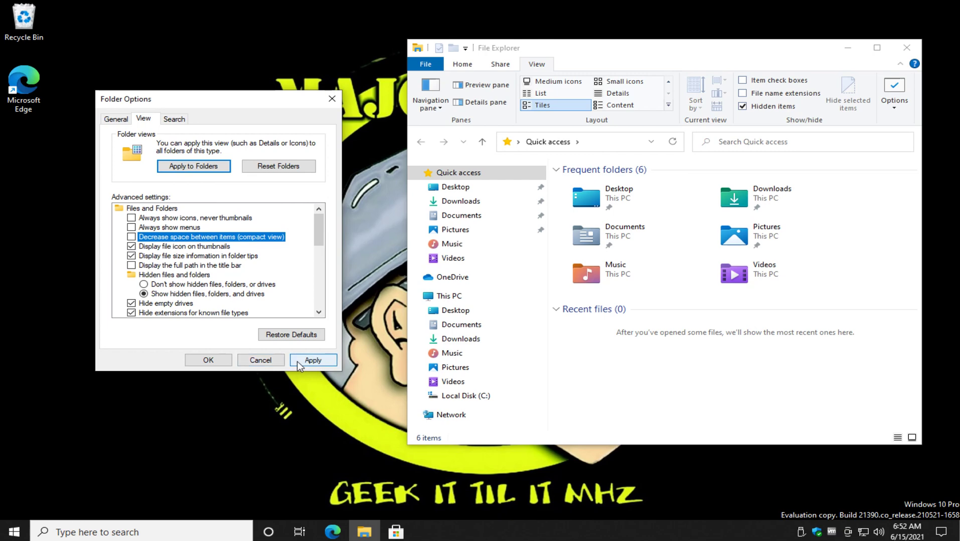
pyautogui.click(298, 361)
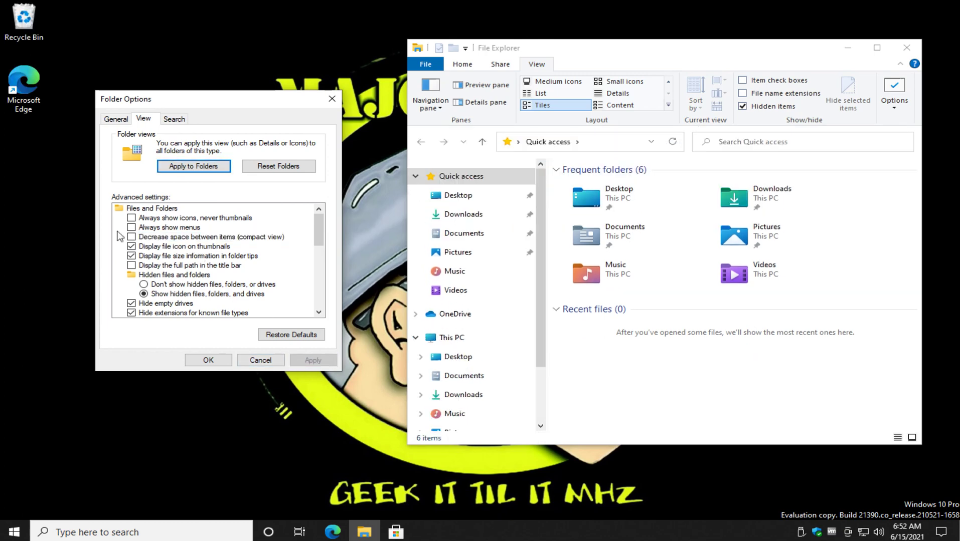
pyautogui.click(132, 237)
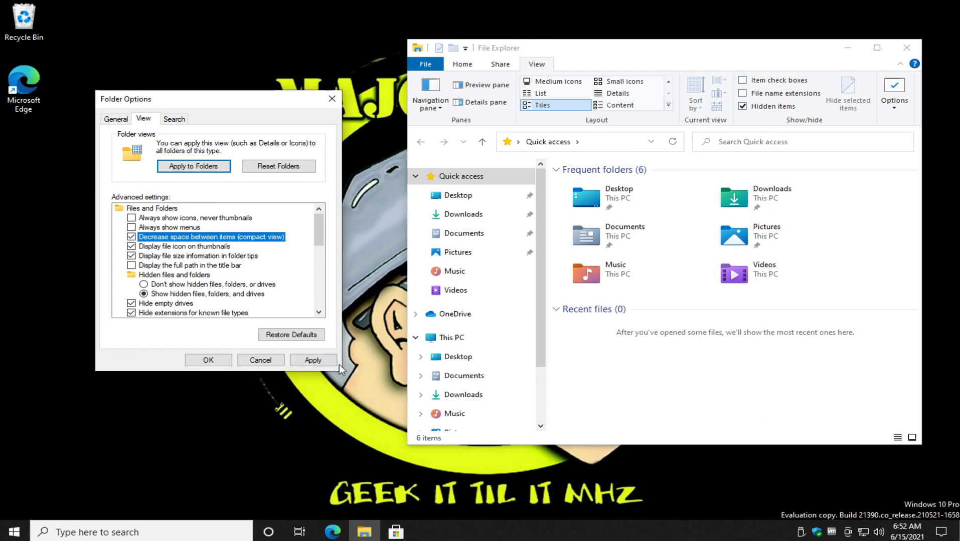
pyautogui.click(313, 362)
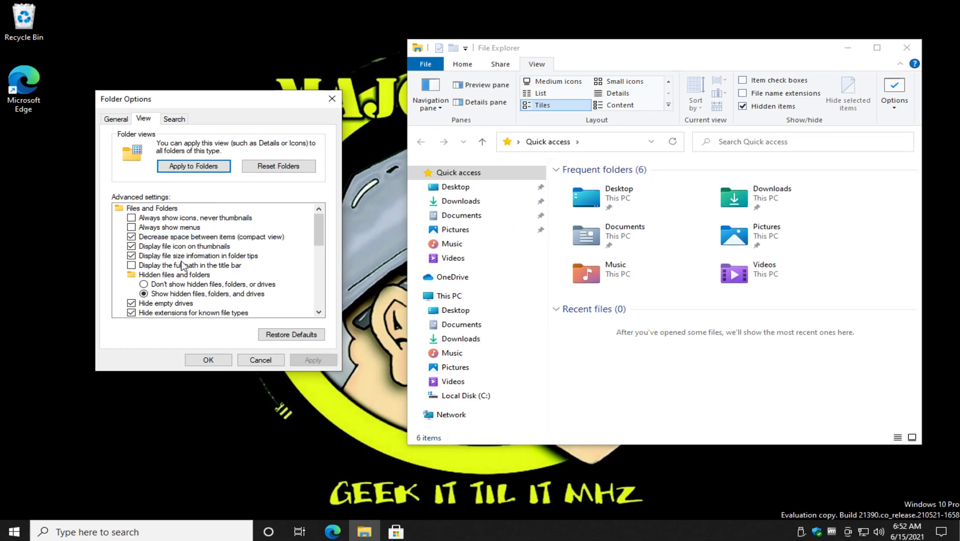
# Step: Confirm Folder Options with OK and shift the Quick access window left and down
pyautogui.click(204, 360)
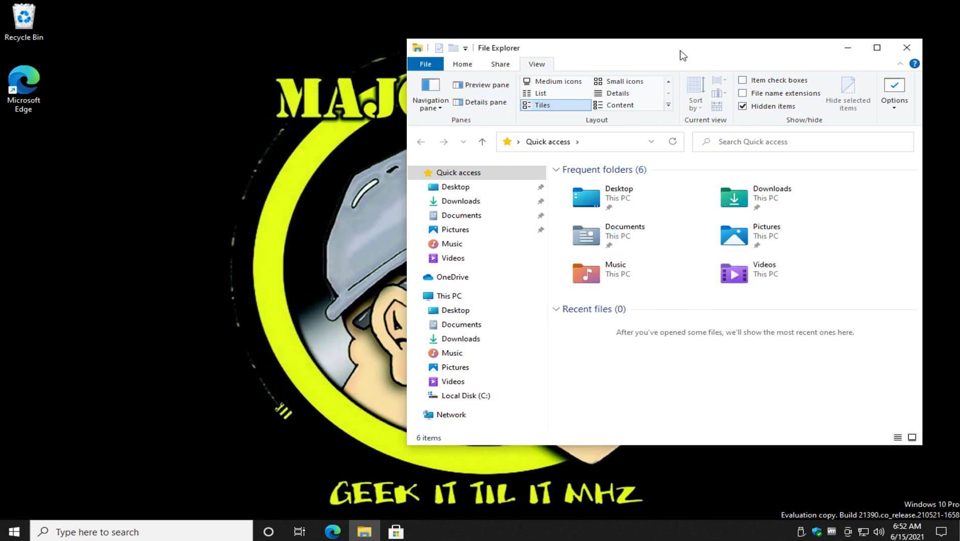
pyautogui.moveTo(681, 54); pyautogui.dragTo(462, 78)
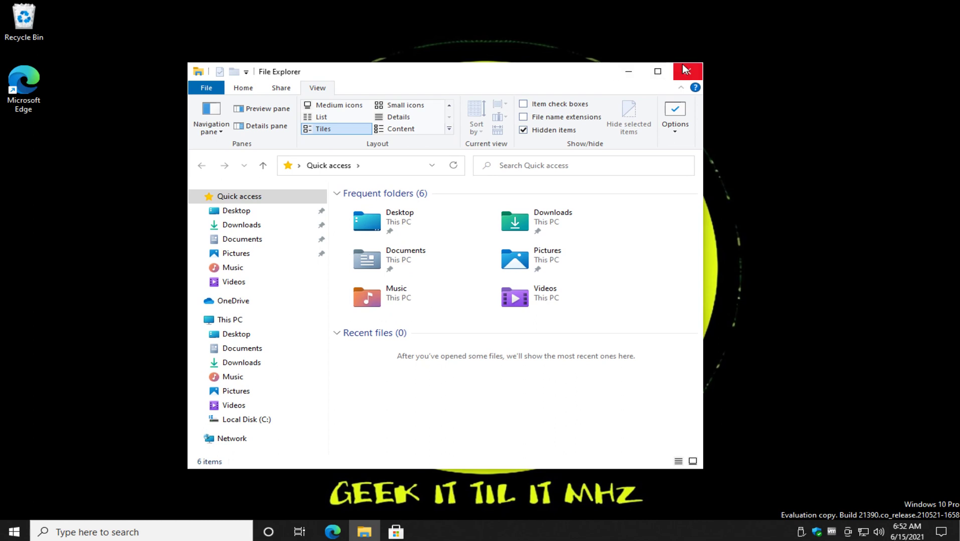